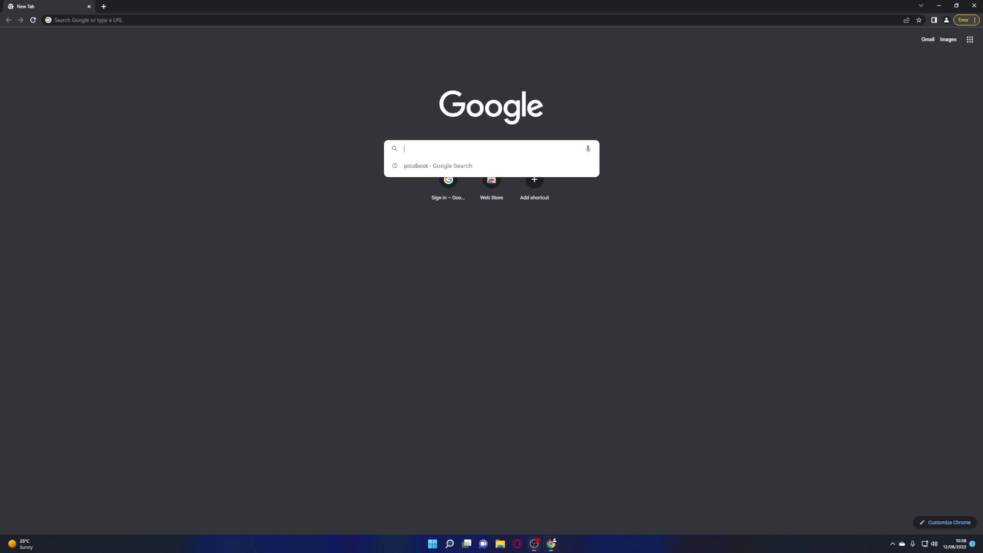
Search Google for picoboot and open the webhdx/PicoBoot repository on GitHub.
type("picoboot")
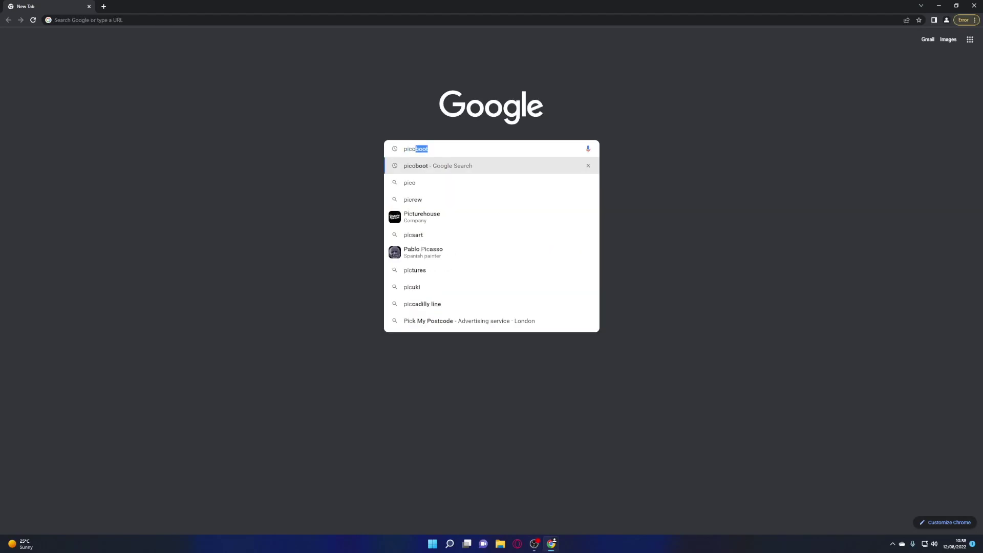
key("Return")
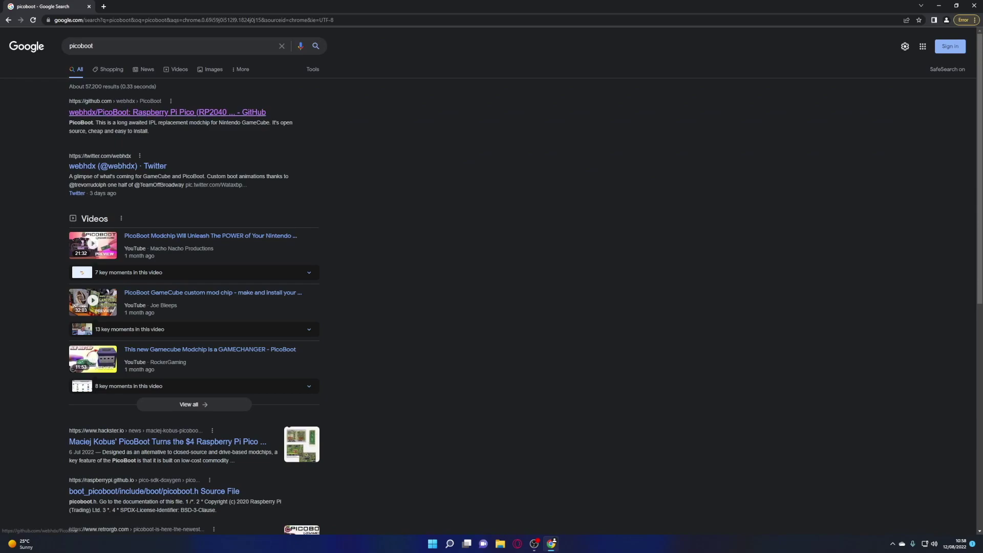
left_click(167, 112)
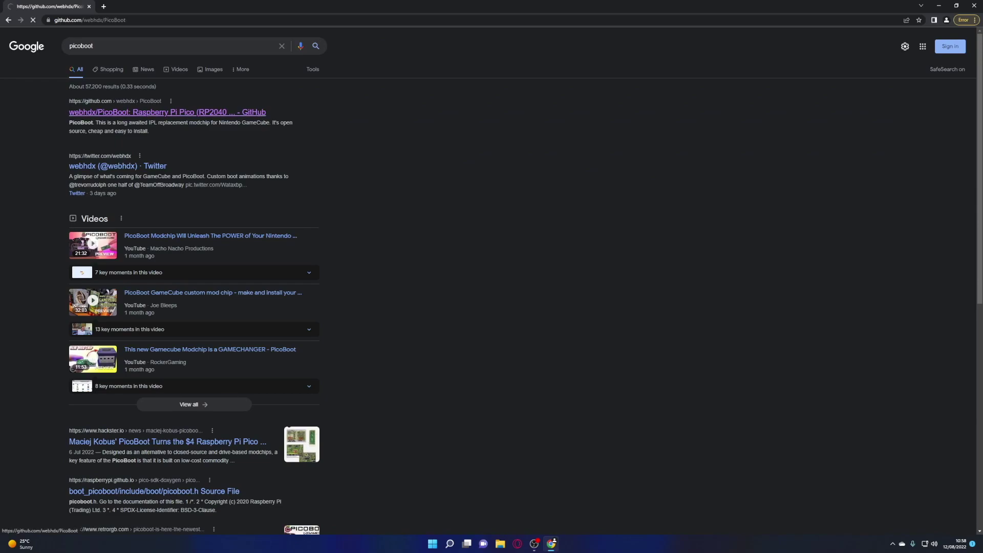
Open the PicoBoot installation guide from the README and download picoboot.uf2 from the latest release page.
scroll(425, 203, "down", 8)
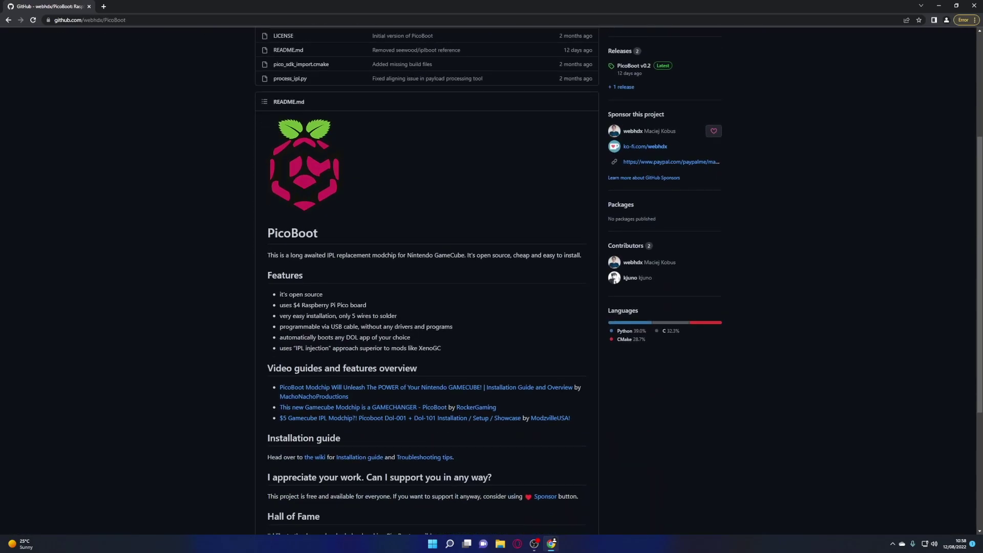
scroll(307, 261, "up", 1)
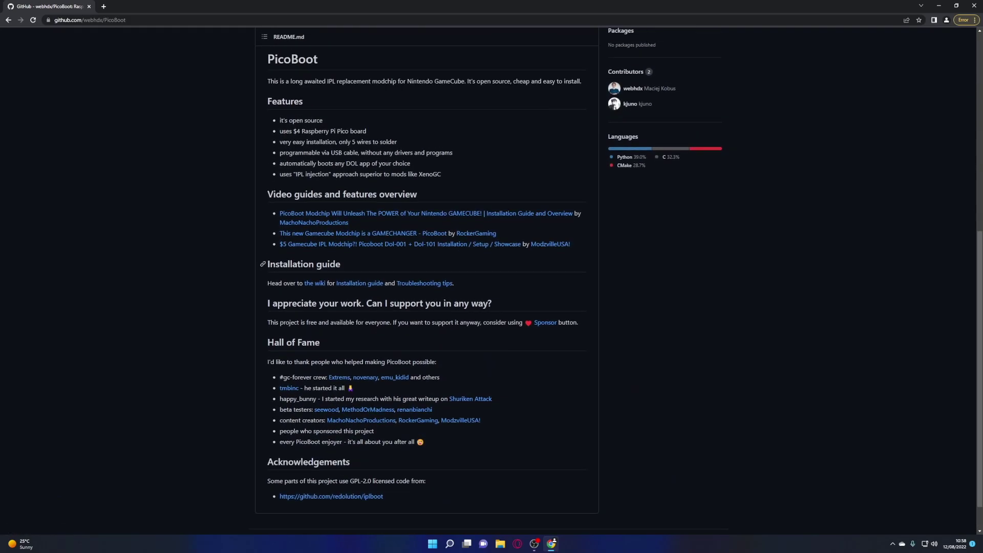
left_click(360, 283)
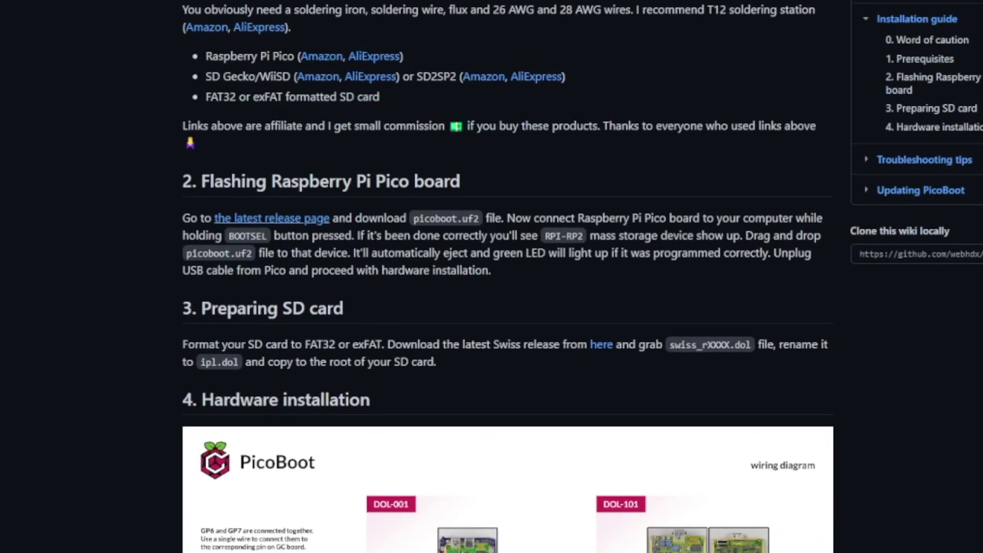
left_click(271, 218)
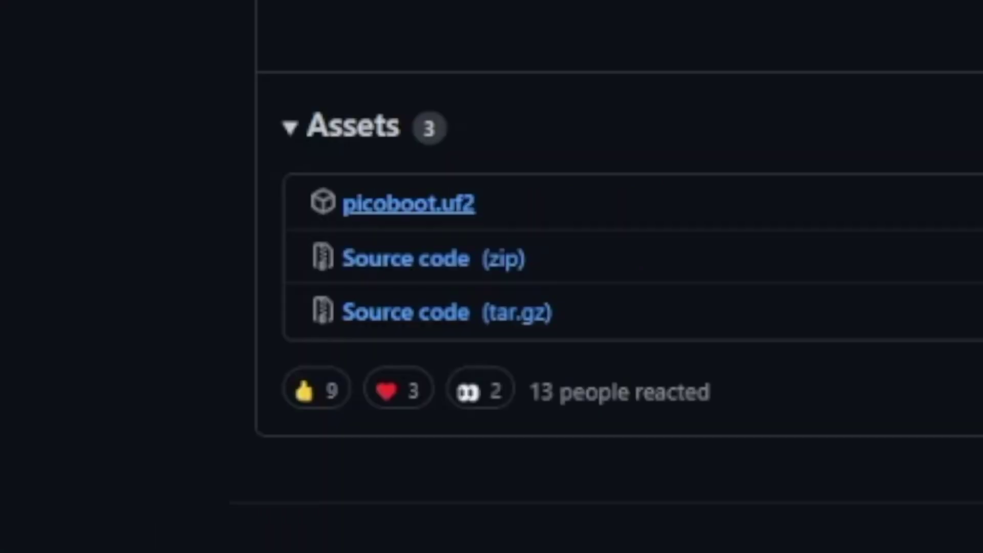
left_click(408, 203)
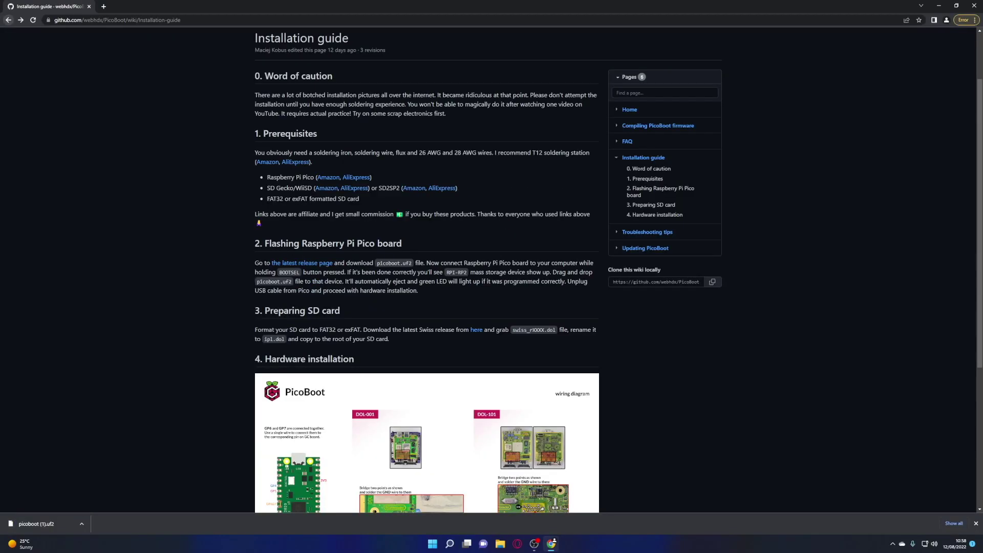
Open the latest Swiss release linked in the guide's Preparing SD card section.
scroll(426, 269, "down", 1)
left_click(477, 255)
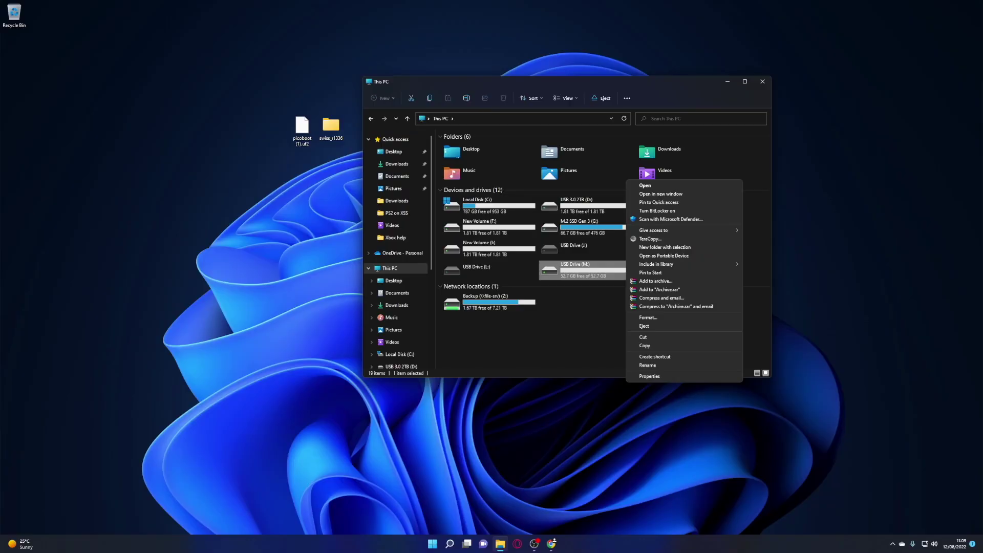
Quick-format USB Drive (M:) as exFAT with the volume label Game Cube.
left_click(648, 318)
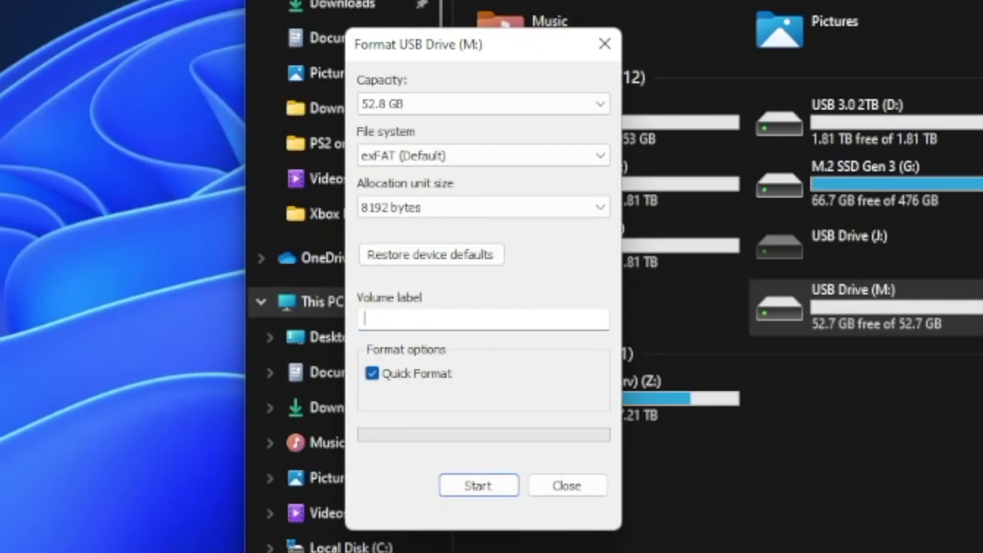
type("Game Cube")
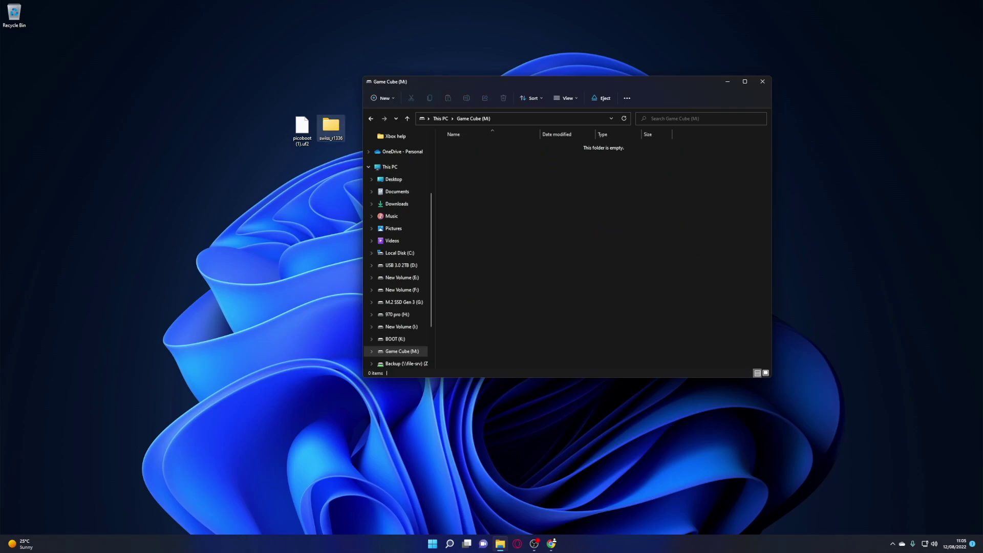
Copy the swiss_r1336 folder from the desktop to the root of Game Cube (M:) with TeraCopy and reopen the drive.
left_click_drag(330, 128, 468, 155)
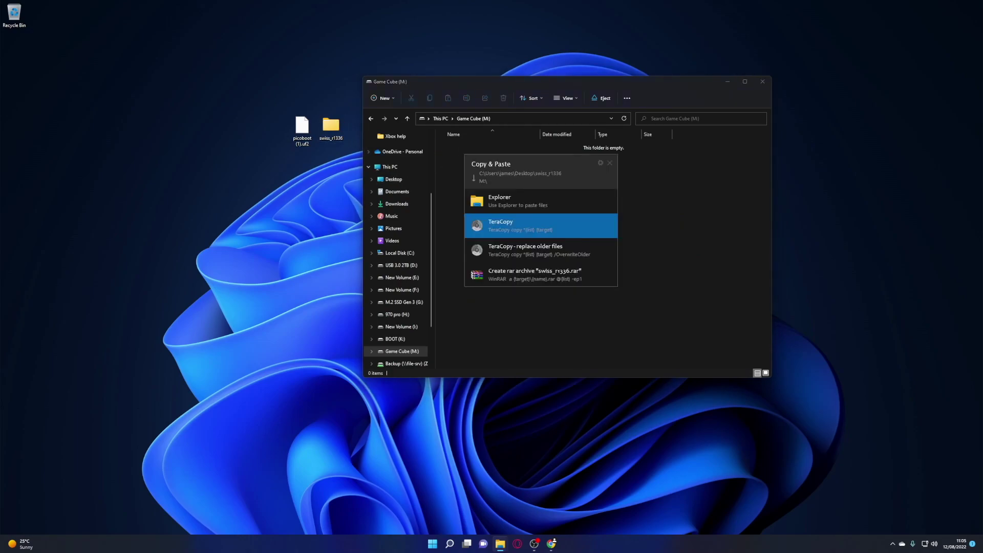
key("Return")
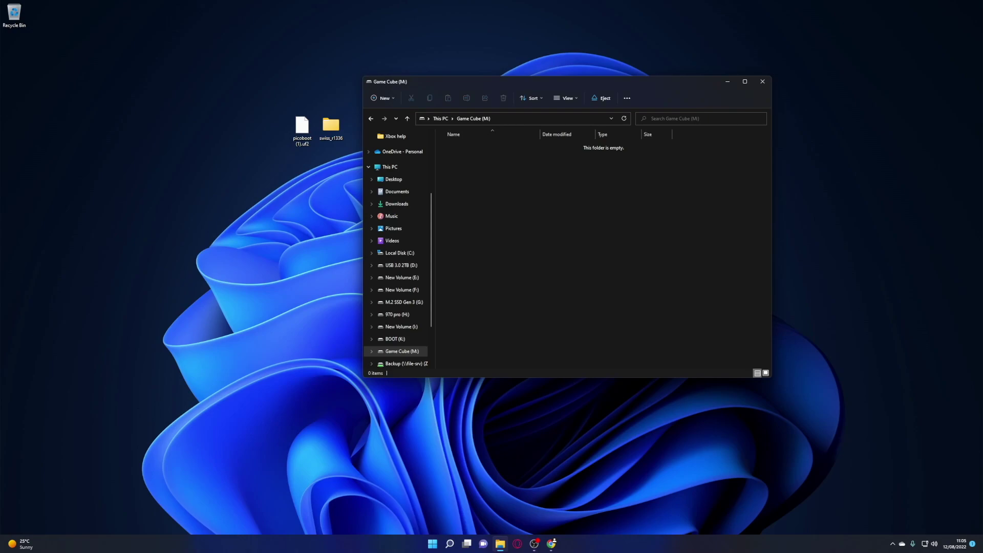
right_click(511, 230)
left_click(566, 262)
left_click(441, 118)
double_click(586, 270)
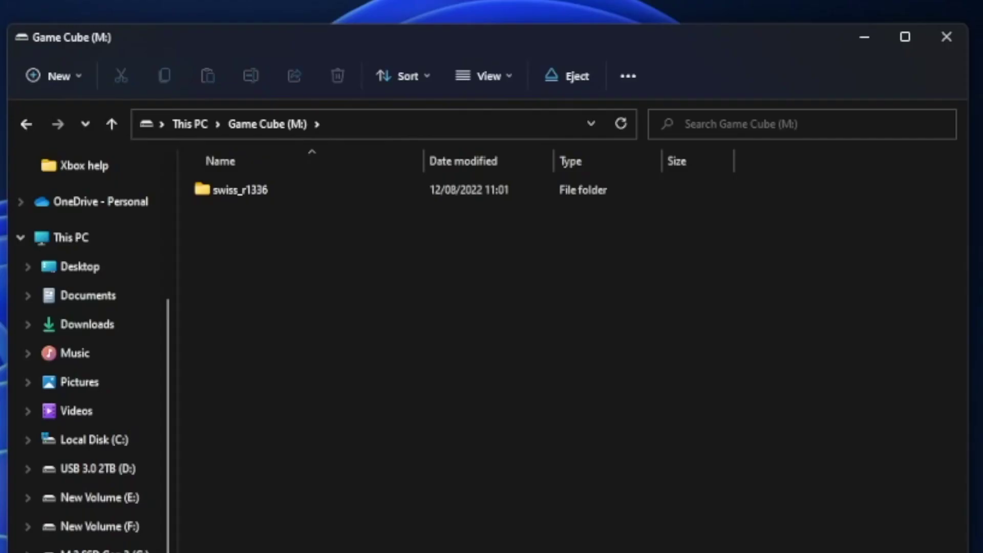
Move swiss_r1336.dol from the DOL folder inside swiss_r1336 to the root of Game Cube (M:).
double_click(240, 190)
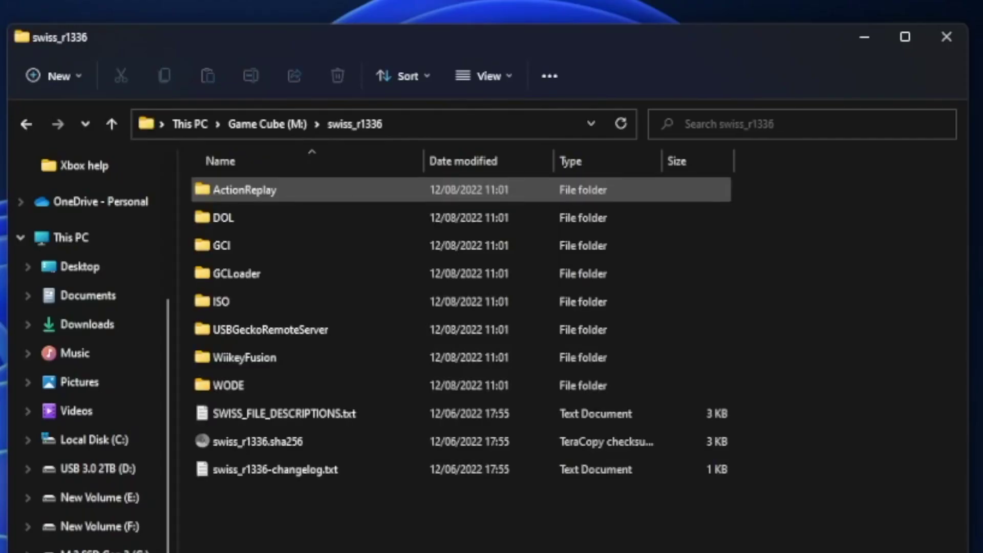
double_click(223, 218)
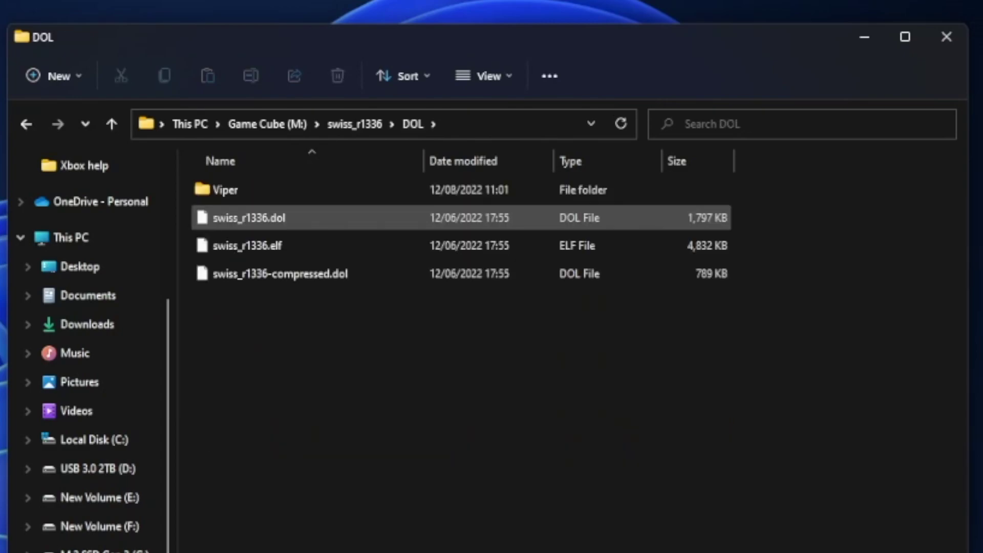
right_click(264, 215)
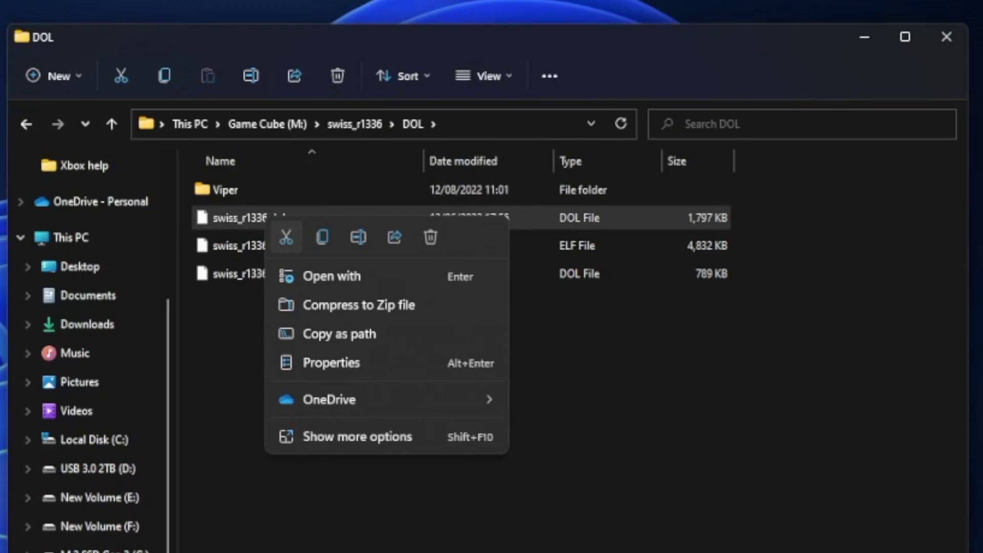
left_click(285, 237)
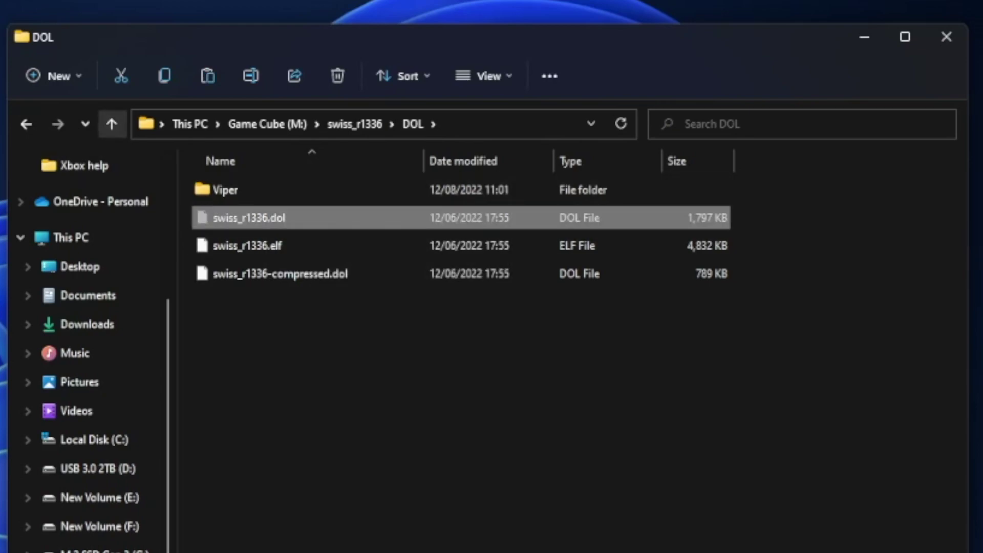
left_click(112, 123)
left_click(111, 124)
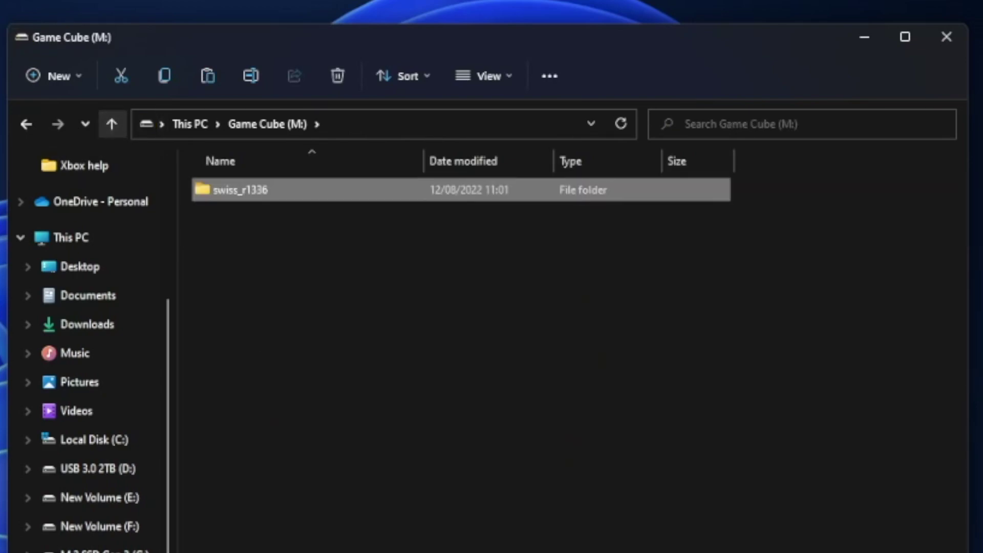
right_click(290, 326)
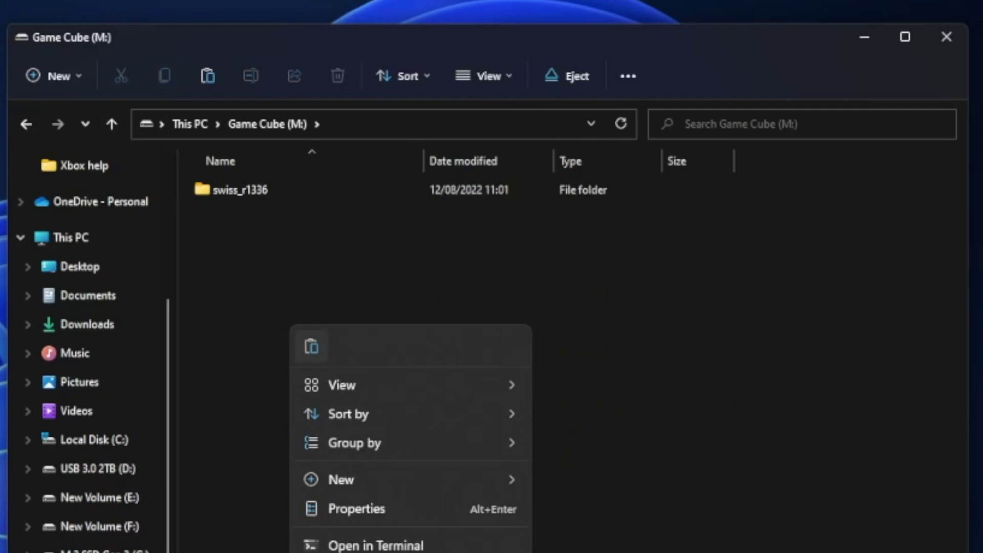
left_click(311, 346)
key("Return")
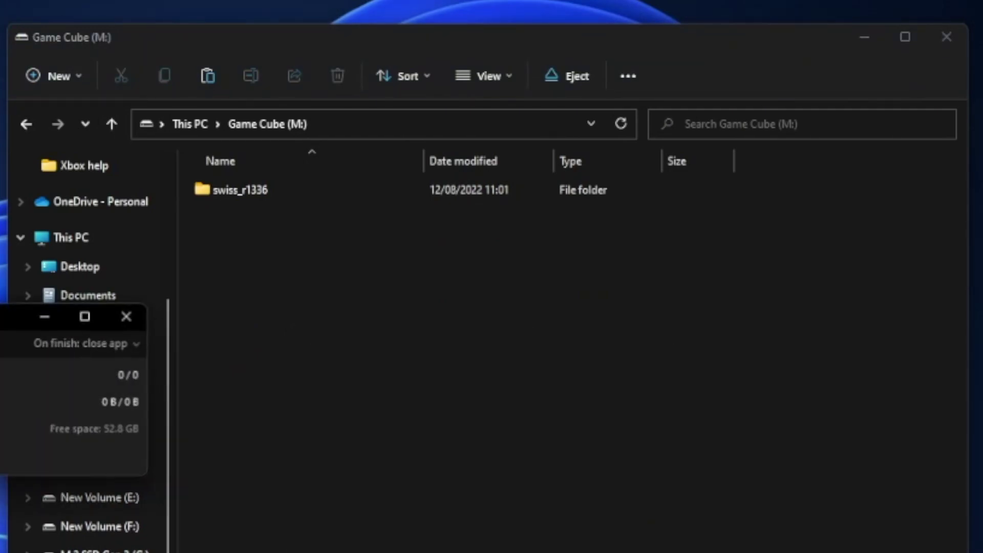
right_click(366, 446)
Open the name of swiss_r1336.dol in the root of Game Cube (M:) for editing.
right_click(261, 220)
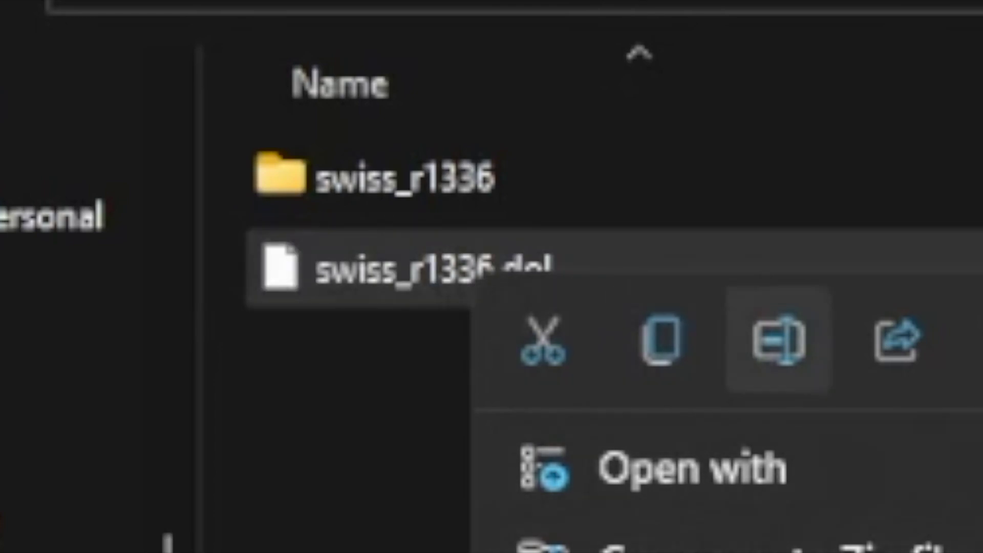
left_click(778, 338)
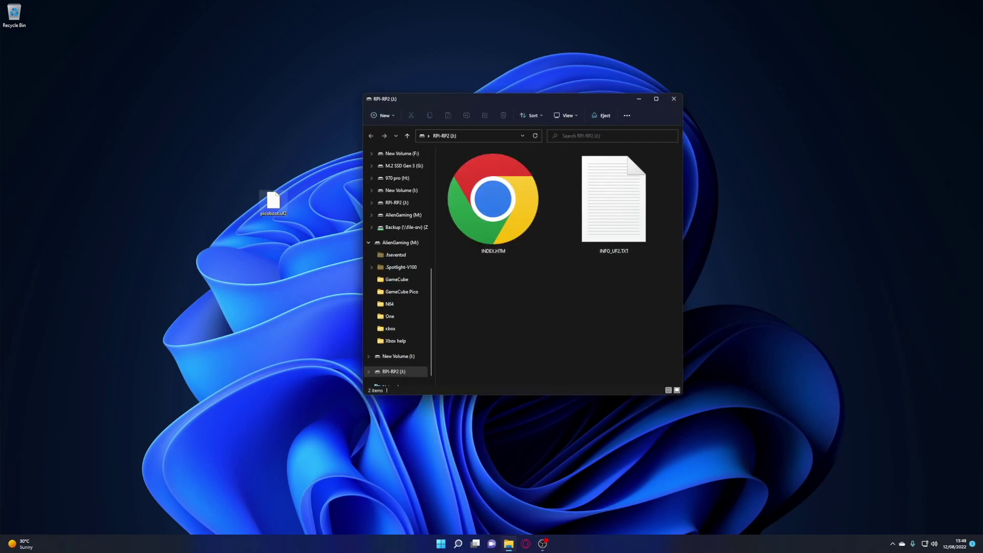
Copy picoboot.uf2 from the desktop to the RPI-RP2 (J:) drive with TeraCopy.
left_click_drag(273, 202, 508, 322)
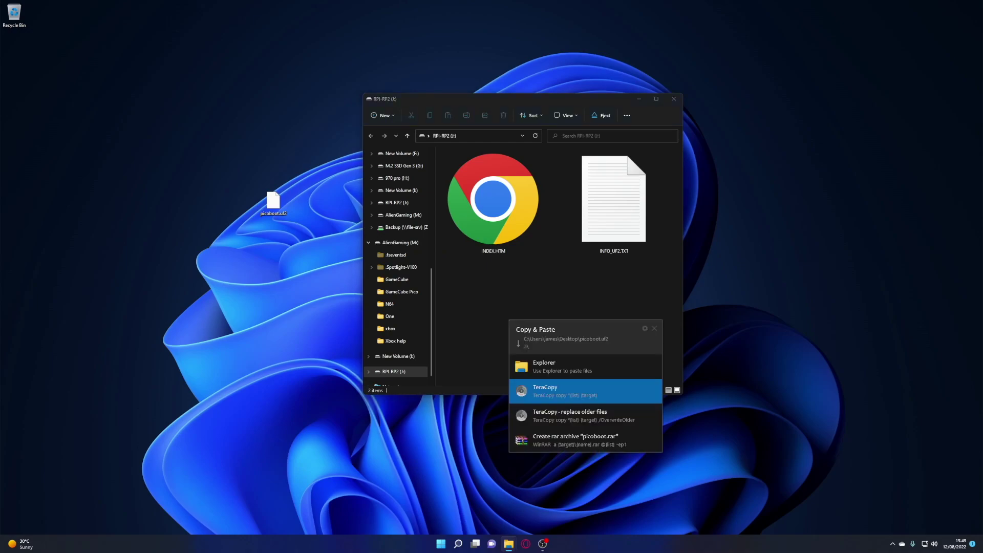
key("Return")
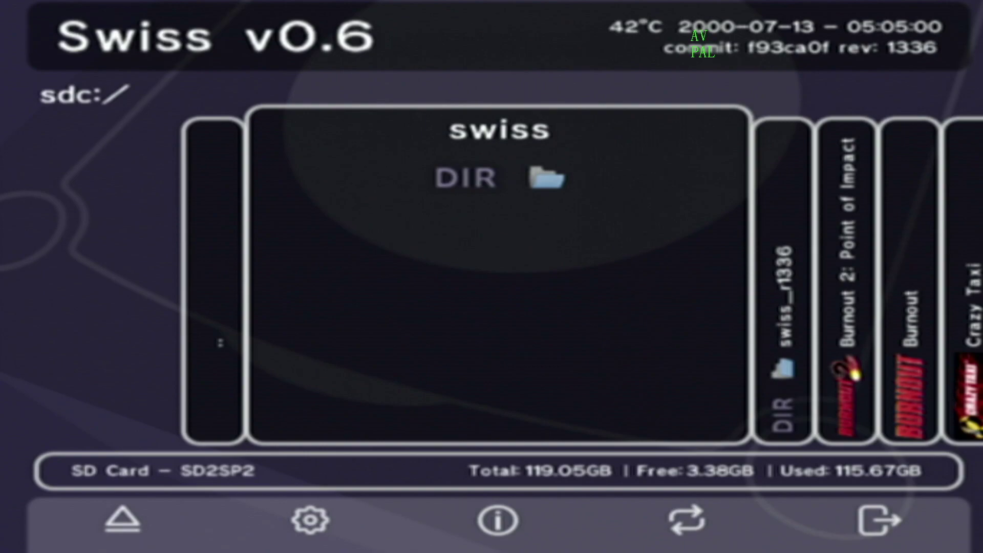
Browse the games stored on the SD card in Swiss, from the swiss folder onward to Metal Gear Solid: The Twin Snakes.
key("Right")
key("Right")
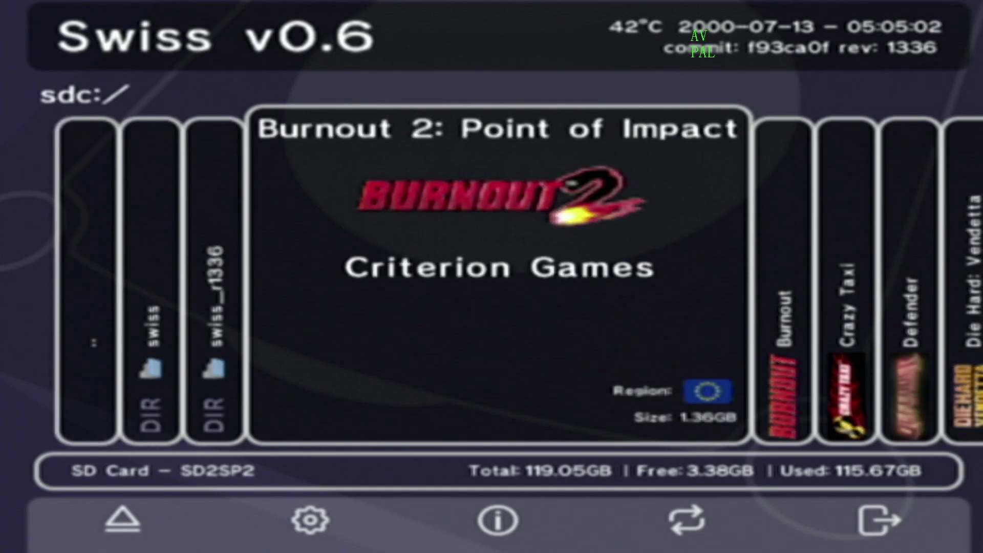
key("Right")
key("Right")
key("Right")
key("Right")
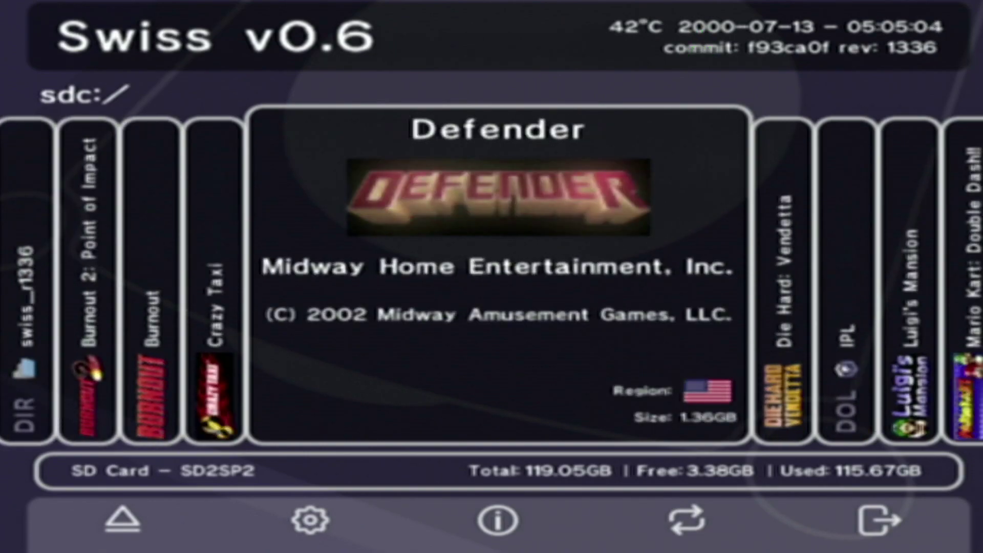
key("Right")
key("Right")
key("Right")
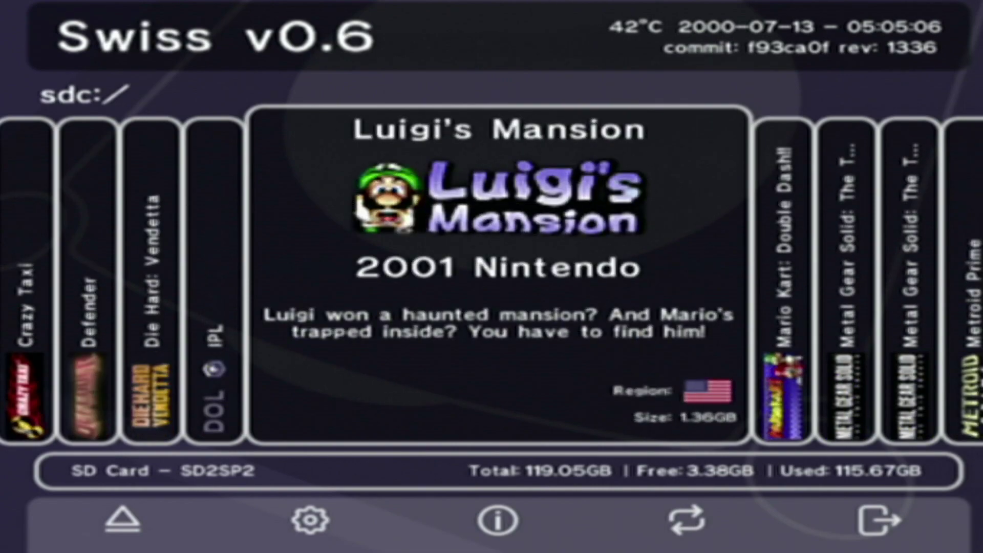
key("Right")
key("Right")
key("Right")
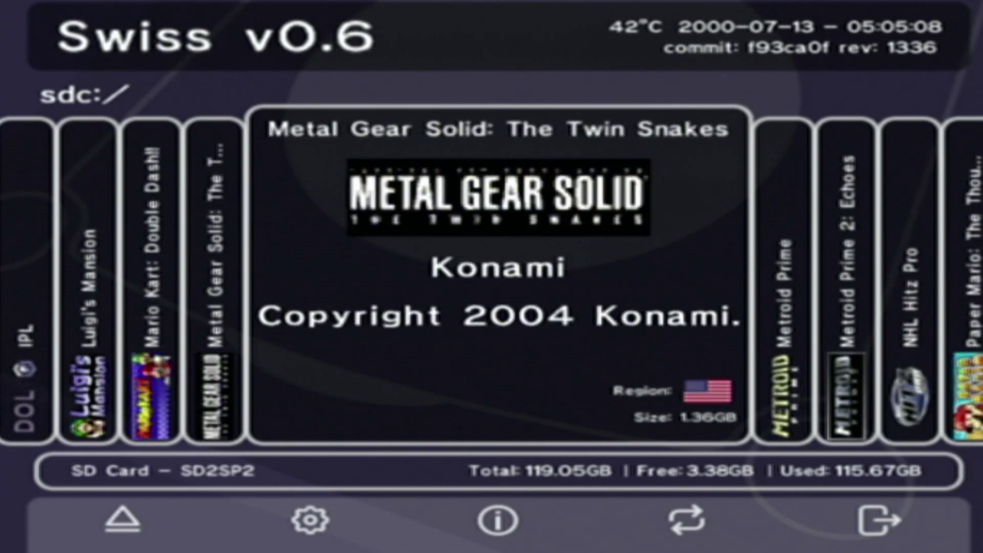
Go back to Mario Kart: Double Dash!! in the Swiss game list and boot it.
key("Left")
key("Left")
key("Left")
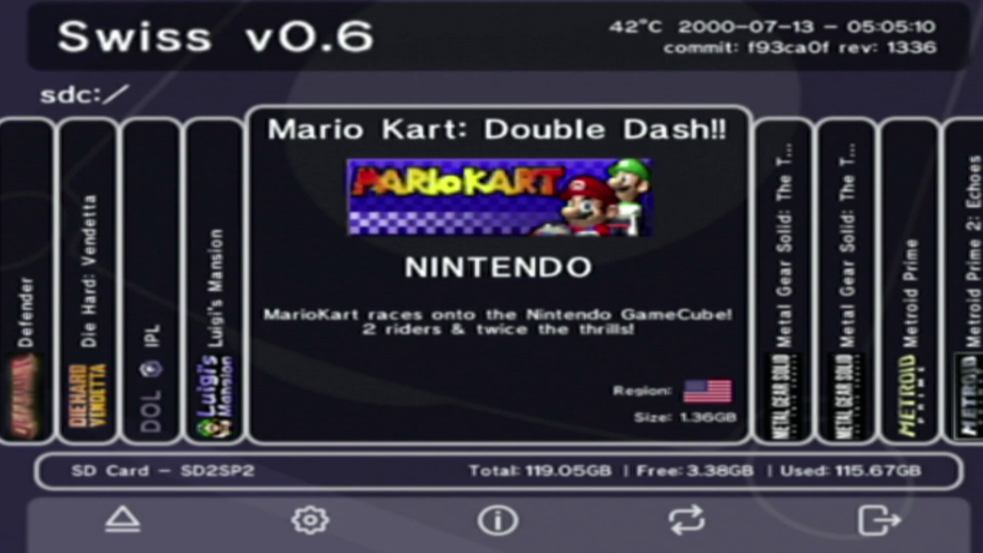
key("Return")
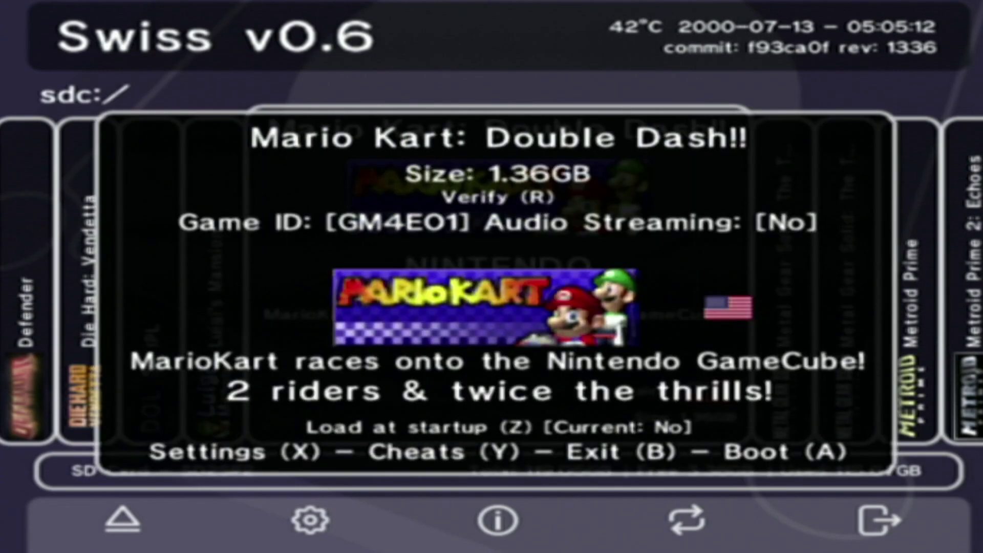
key("Return")
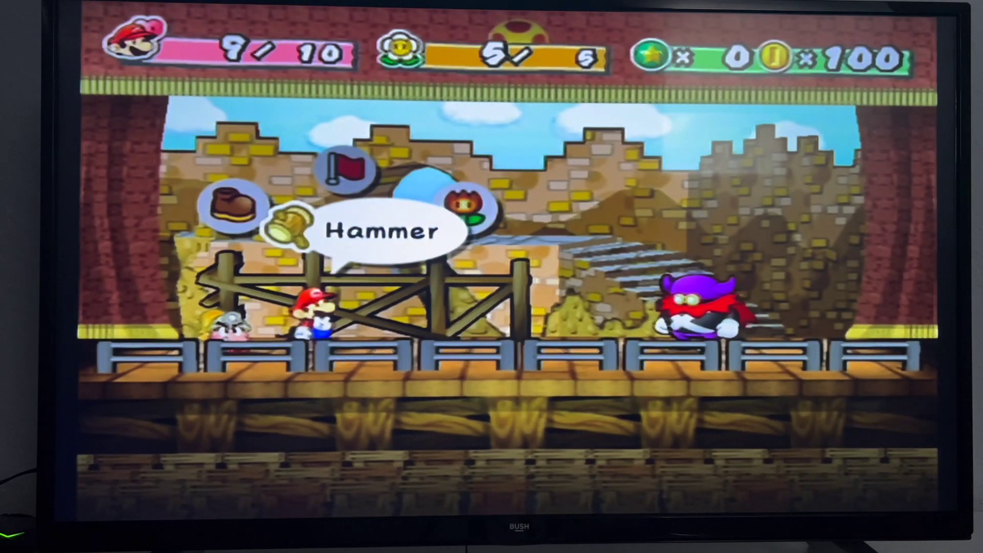
key("Return")
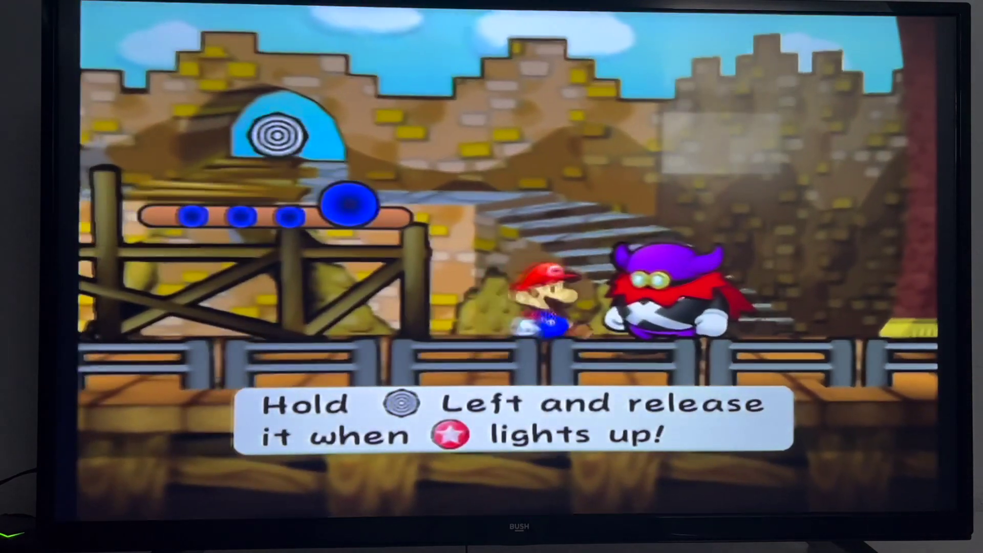
key("Left")
key("Left")
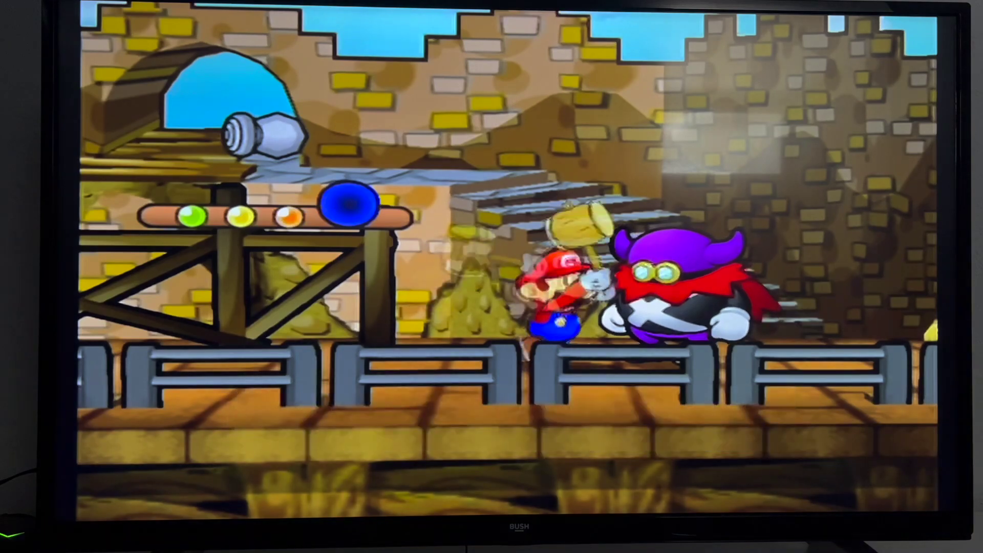